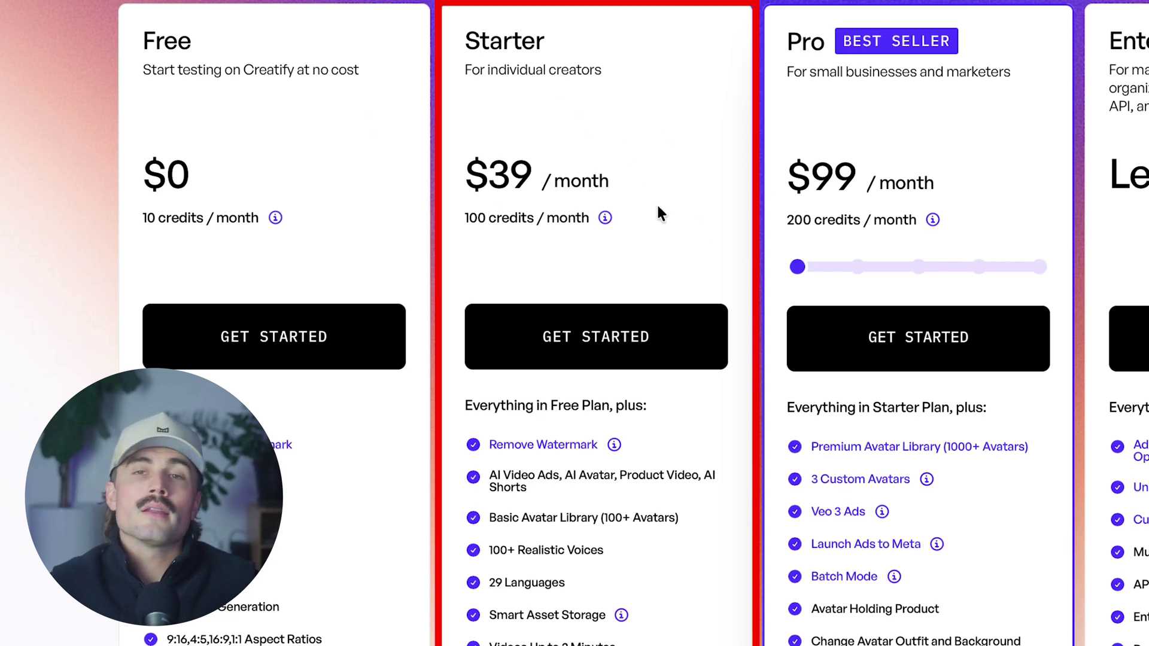
# Step: Compare yearly plan pricing and preview the Pro plan's credit tiers from the lowest to the highest
pyautogui.click(585, 12)
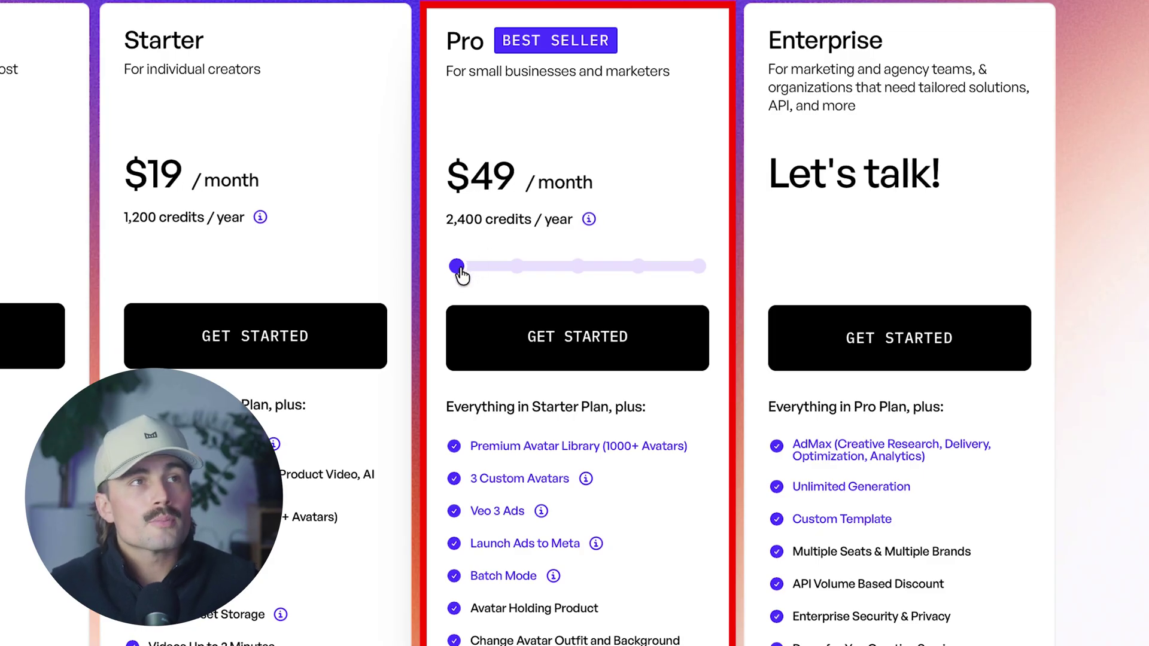
pyautogui.click(518, 267)
pyautogui.moveTo(523, 273); pyautogui.dragTo(738, 264)
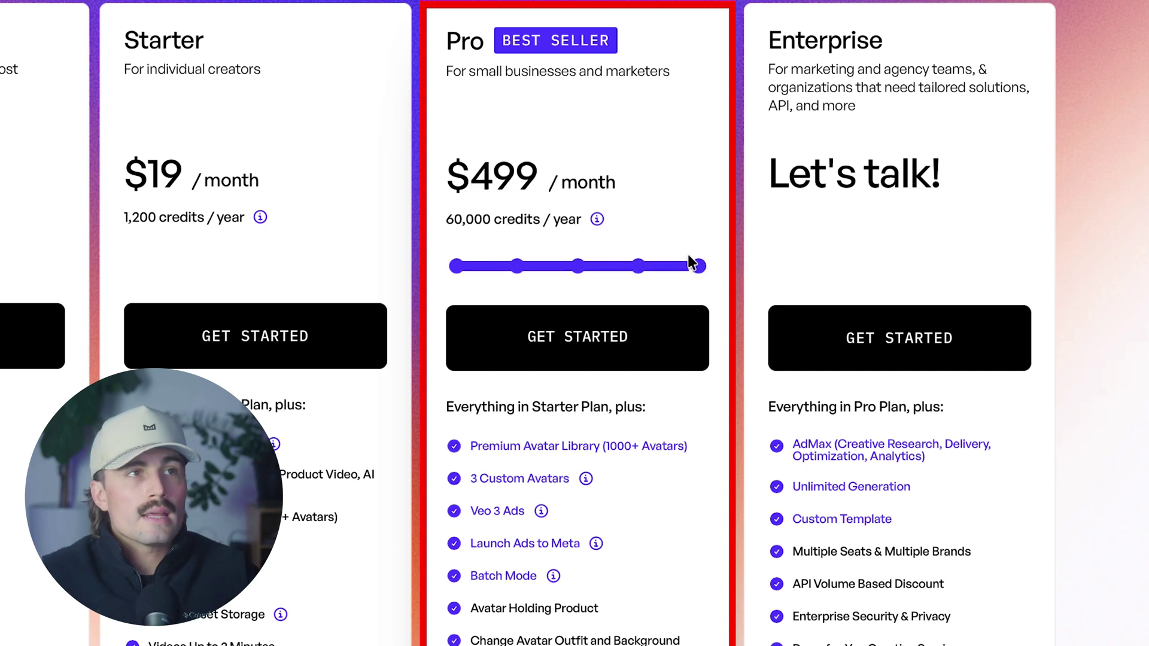
pyautogui.click(456, 266)
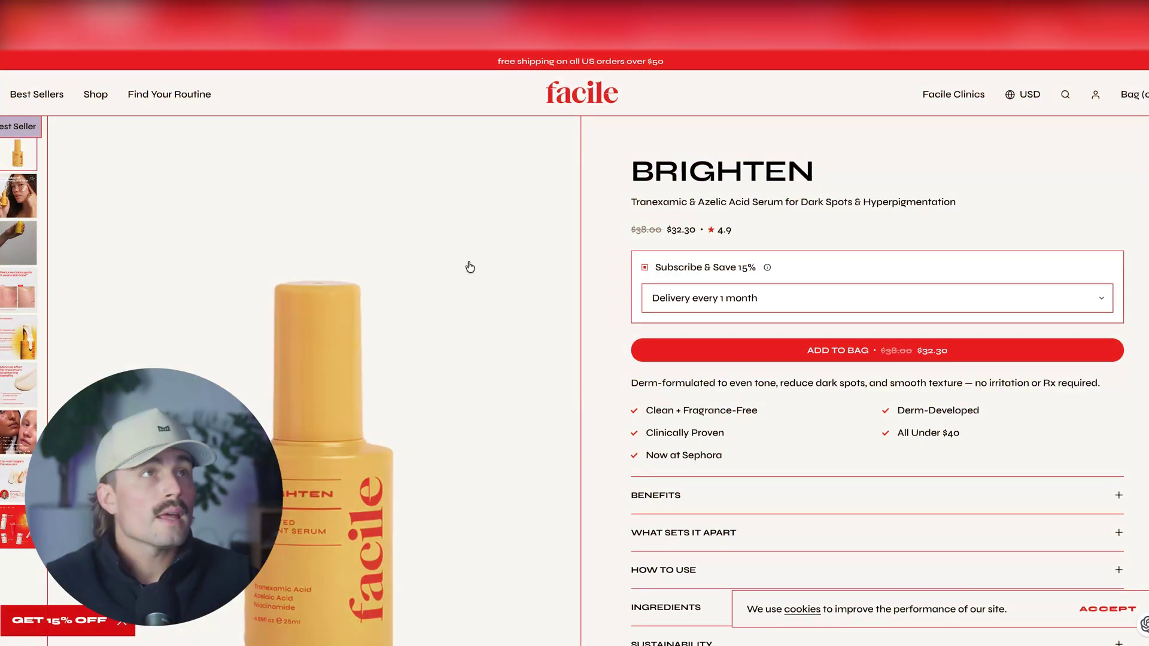
pyautogui.scroll(-4, 497, 243)
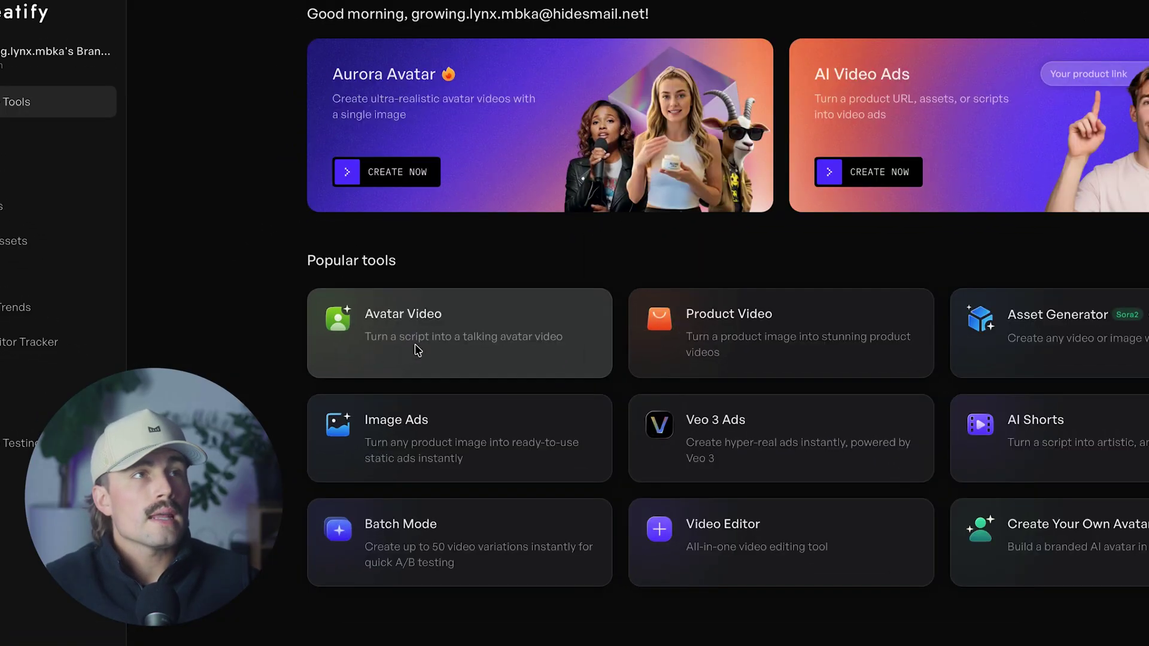
pyautogui.click(378, 363)
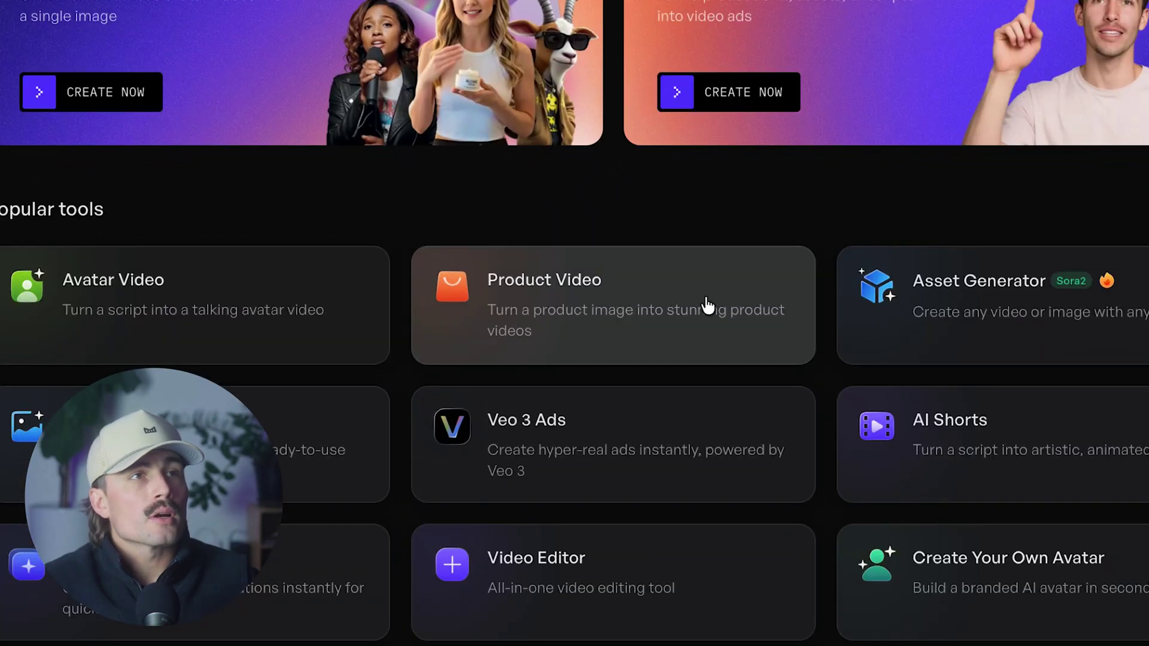
pyautogui.click(706, 305)
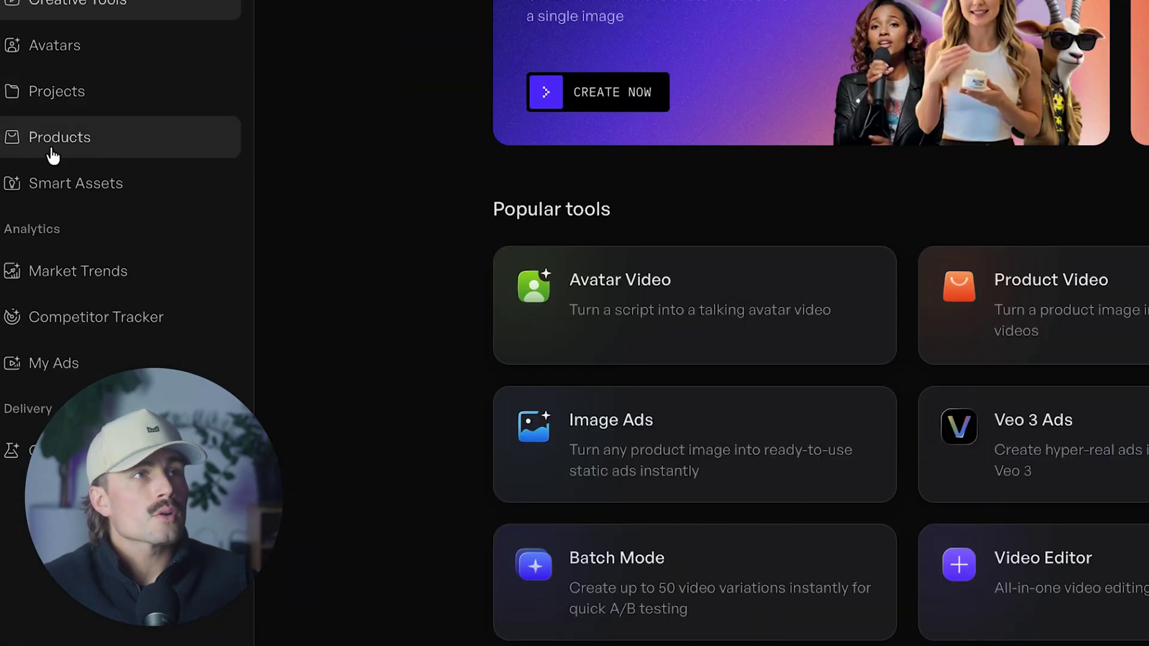
pyautogui.click(64, 155)
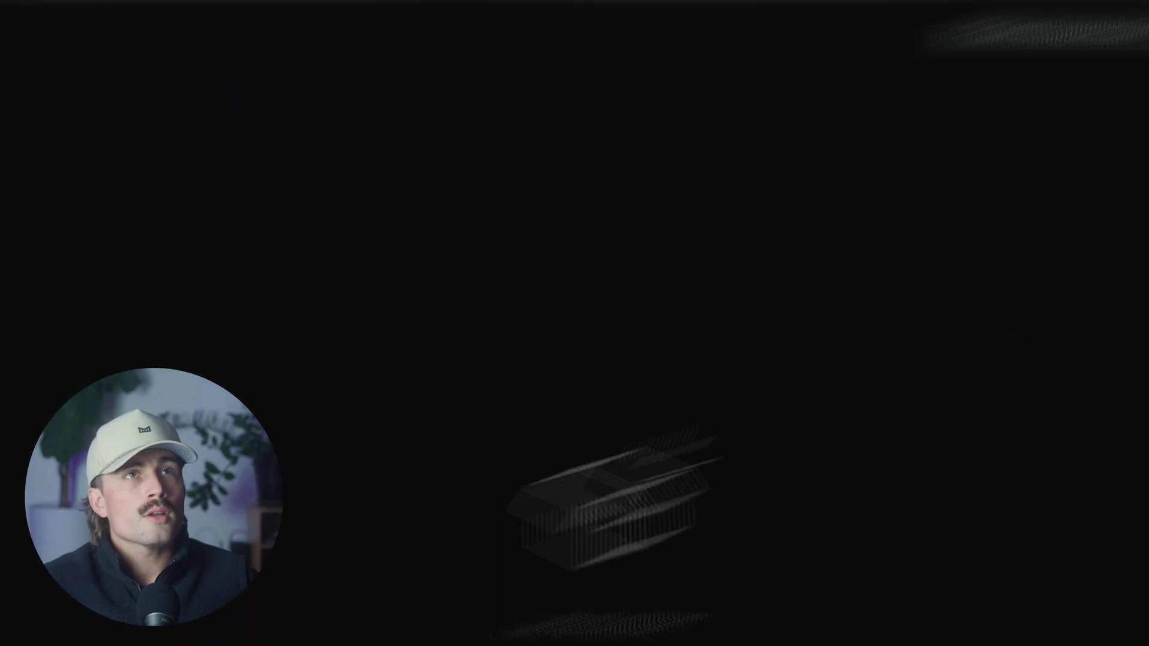
pyautogui.click(1089, 123)
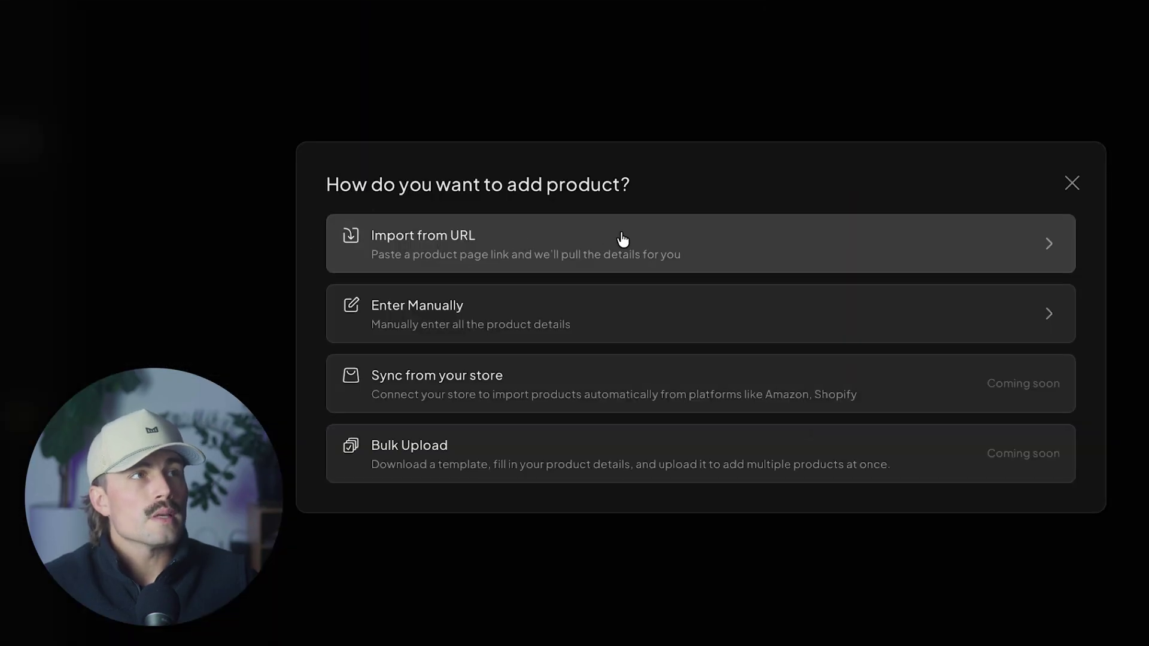
pyautogui.click(107, 481)
pyautogui.write('https://facileskin.com/products/brighten')
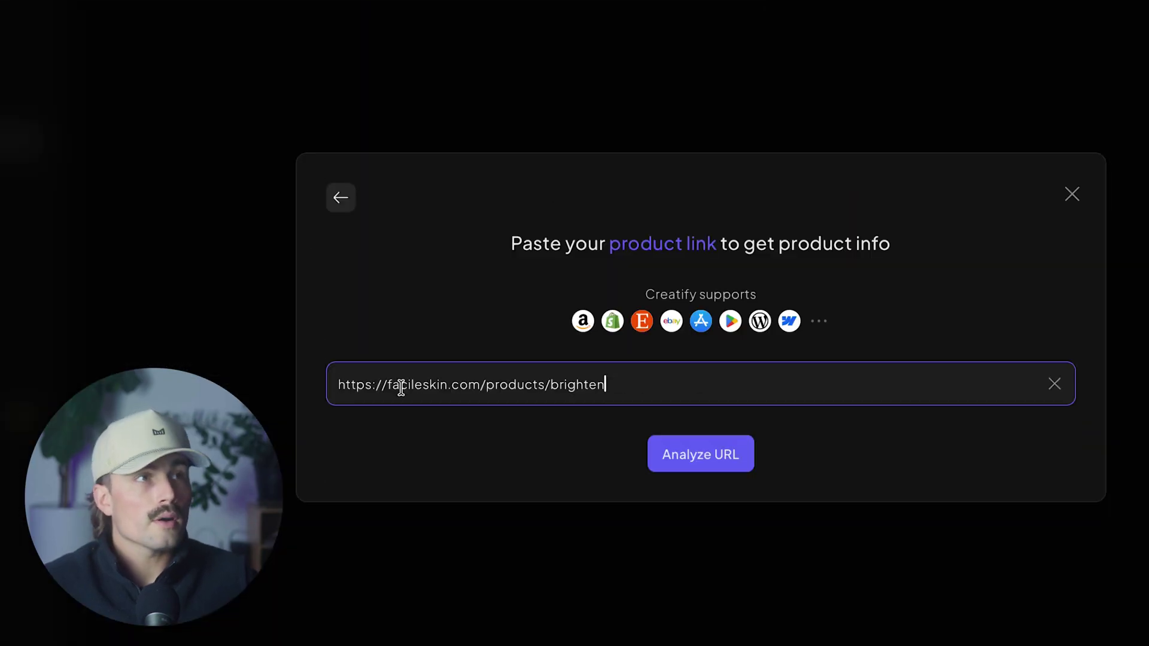
pyautogui.click(709, 458)
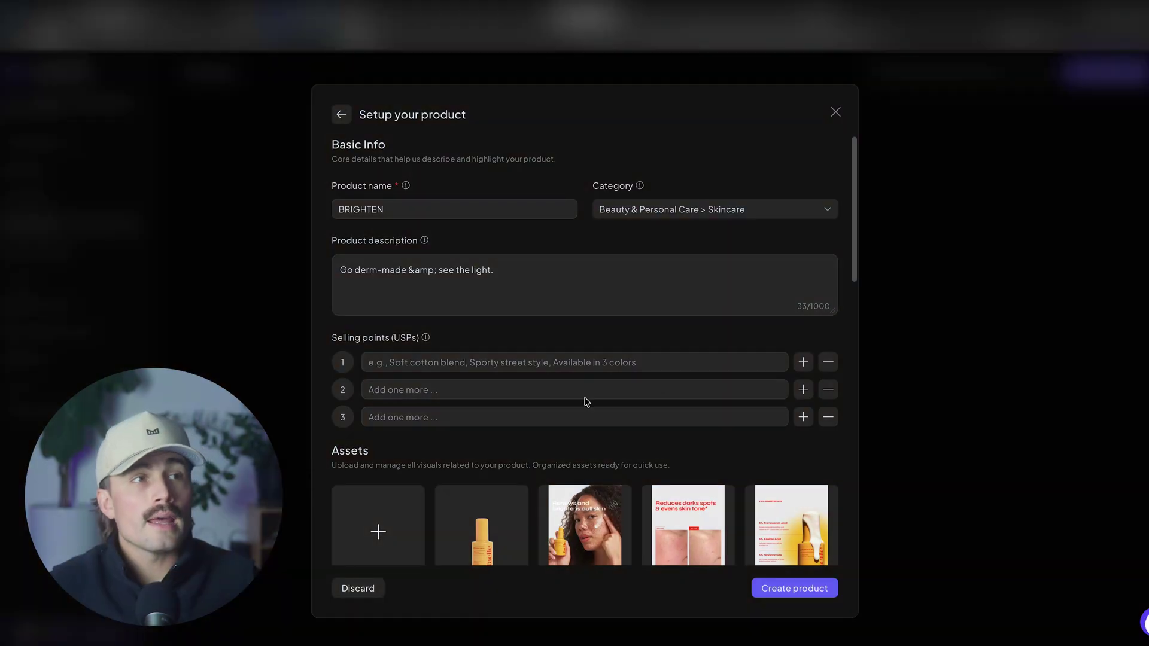
# Step: Replace the product description with the product page's subtitle, "Tranexamic & Azelic Acid Serum for Dark Spots & Hyperpigmentation"
pyautogui.scroll(-7, 587, 401)
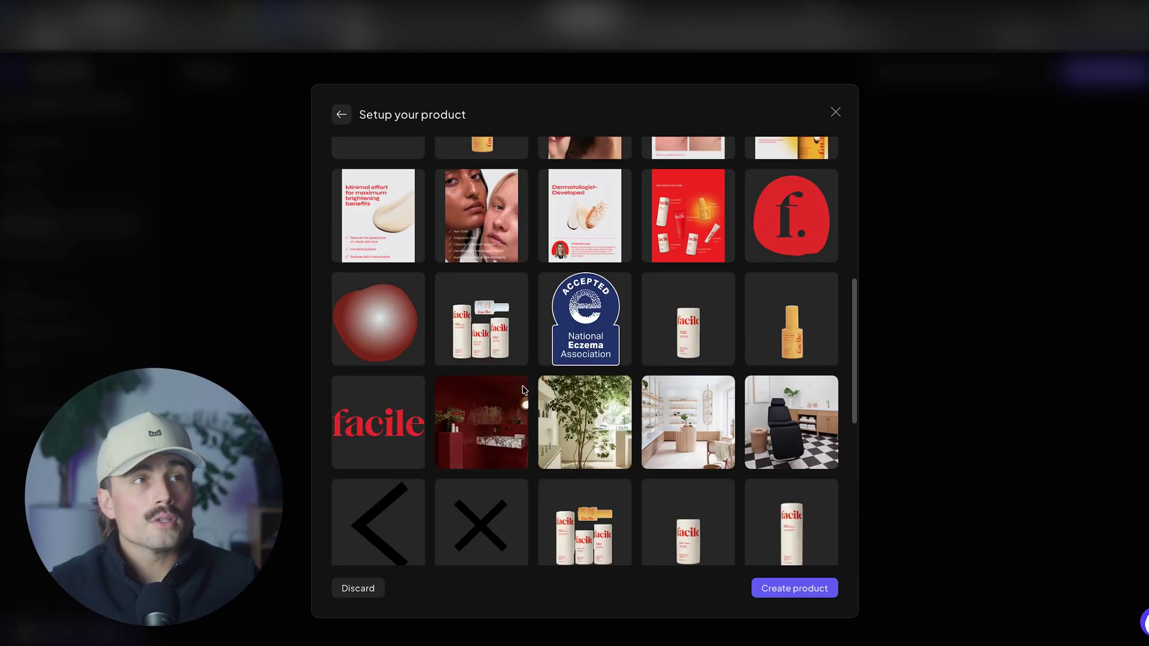
pyautogui.scroll(-3, 522, 392)
pyautogui.scroll(10, 522, 389)
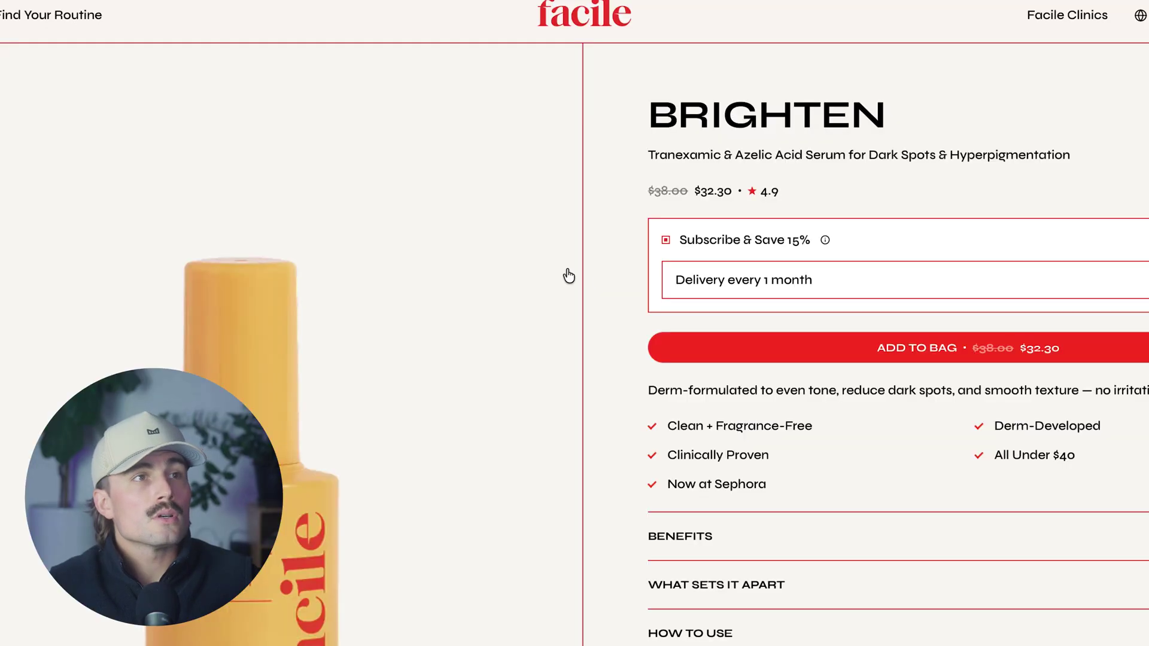
pyautogui.scroll(-2, 568, 276)
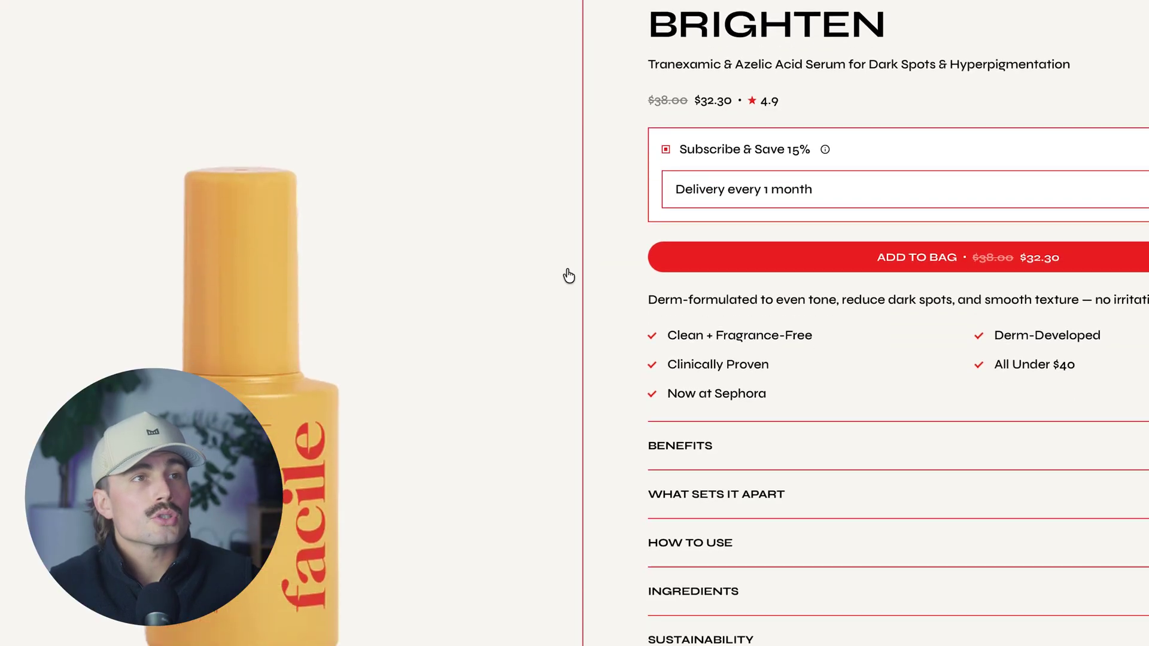
pyautogui.scroll(2, 681, 303)
pyautogui.tripleClick(837, 154)
pyautogui.scroll(-1, 1026, 149)
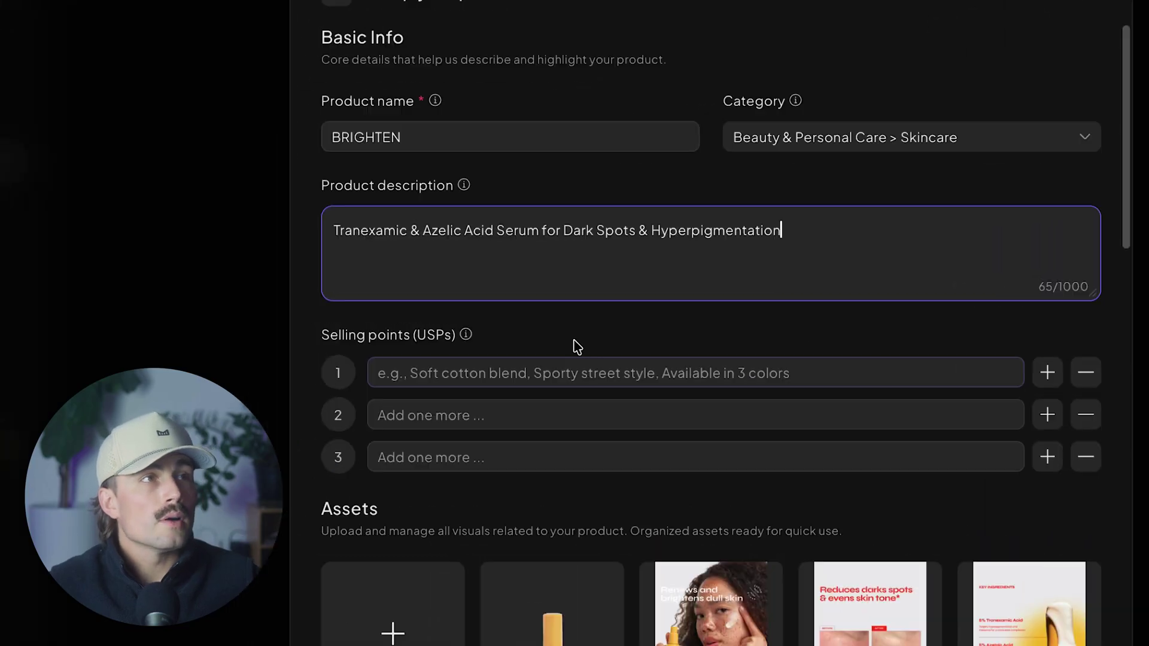
# Step: Enter three selling points: "Derm-Developed", "Clinically Proven" and "Clean + Fragrance-Free"
pyautogui.click(435, 364)
pyautogui.write('Derm-Developed')
pyautogui.press('Tab')
pyautogui.write('Clinically Proven')
pyautogui.press('Tab')
pyautogui.write('Clean + Fragrance-Free')
# Step: Delete the YouTube, Pinterest and Instagram icon images from the product's assets
pyautogui.scroll(-8, 668, 510)
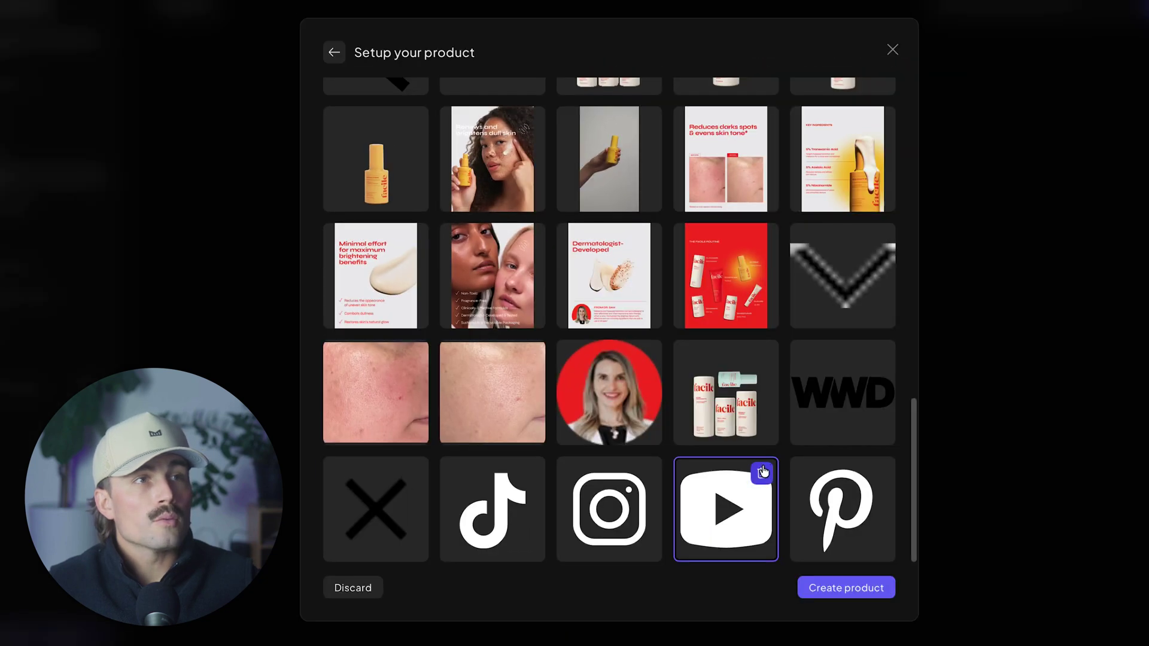
pyautogui.click(913, 557)
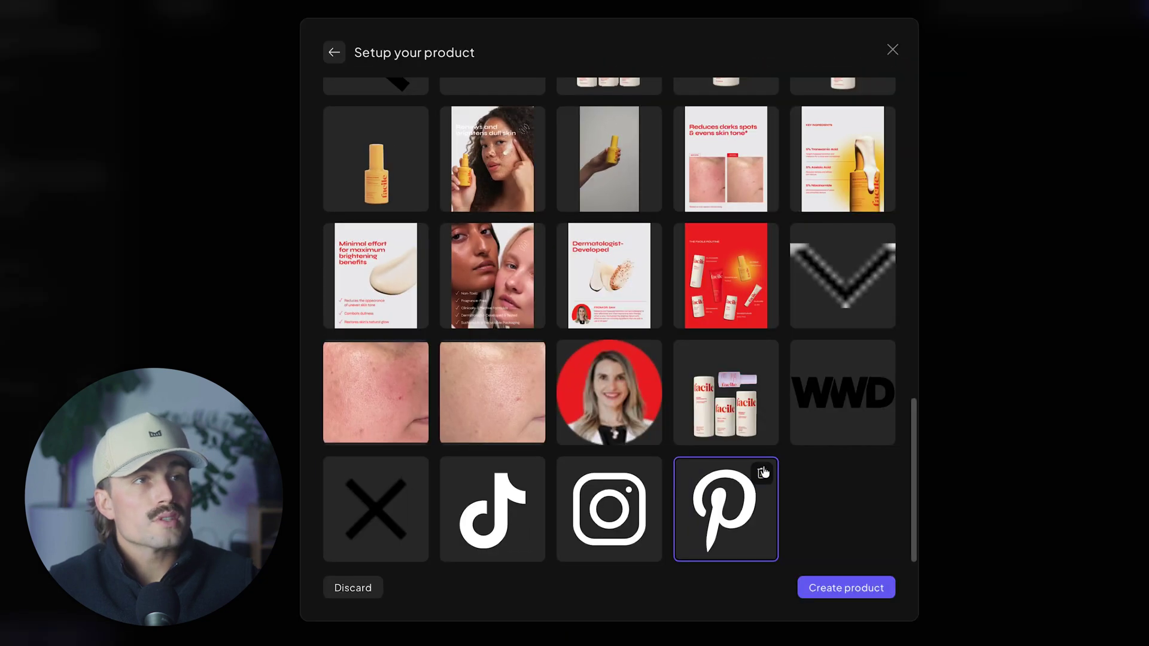
pyautogui.click(913, 557)
pyautogui.click(649, 471)
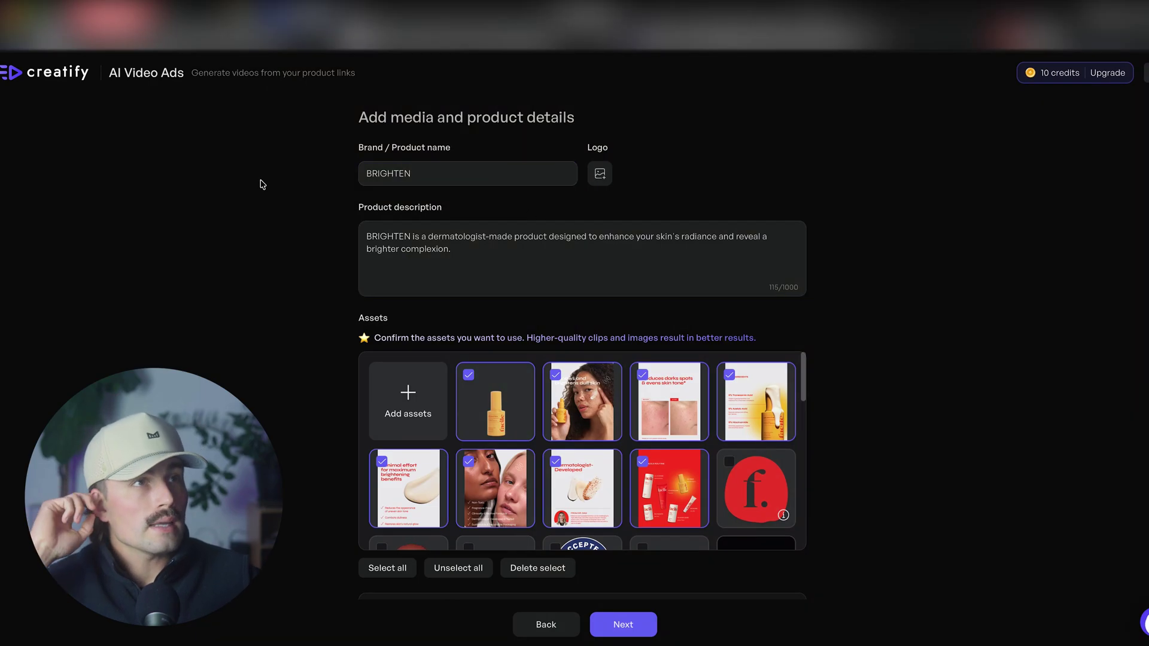
# Step: Accept the preselected media, then target the video at skincare product users, sensitive skin caretakers and eco-conscious consumers
pyautogui.scroll(-2, 257, 182)
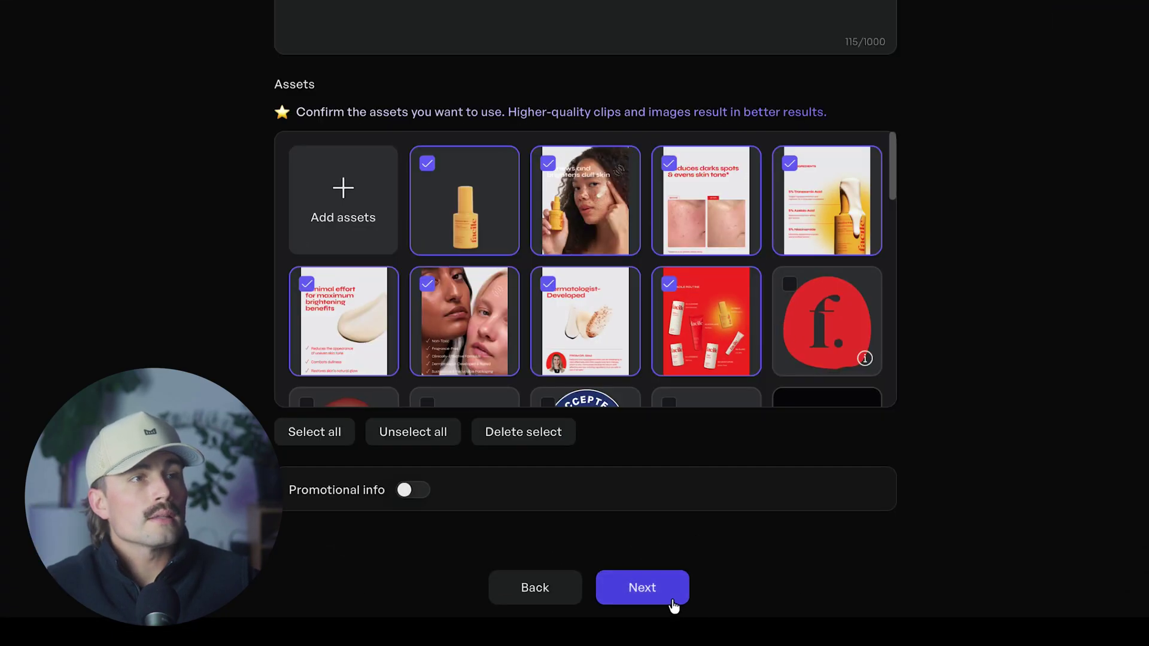
pyautogui.click(674, 605)
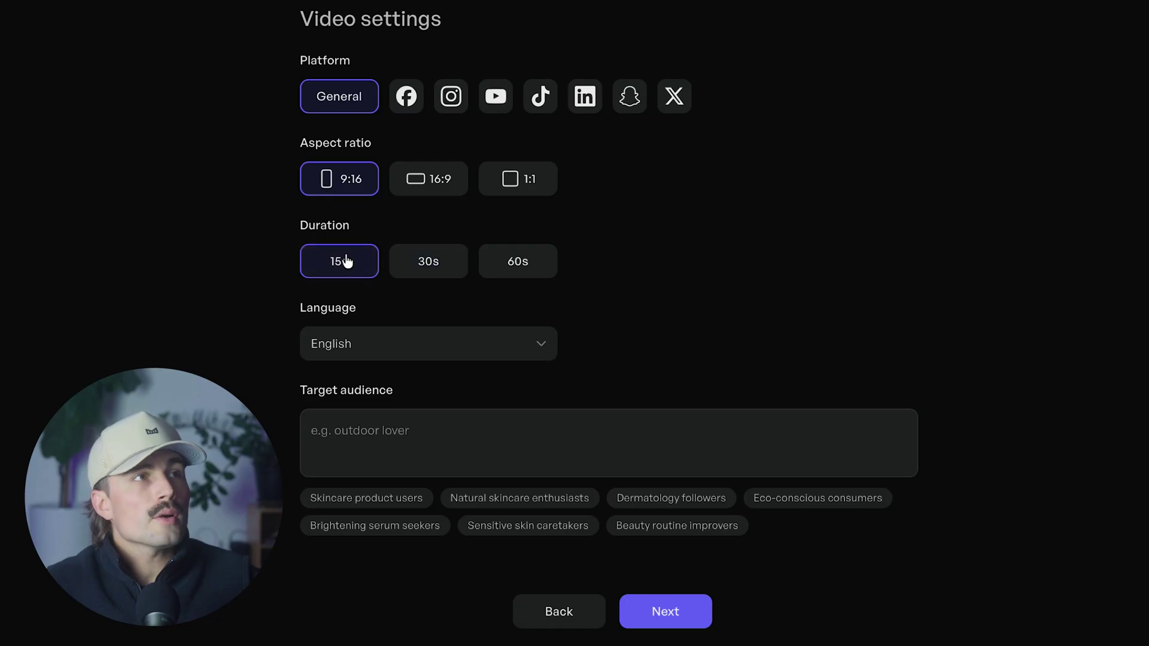
pyautogui.click(362, 436)
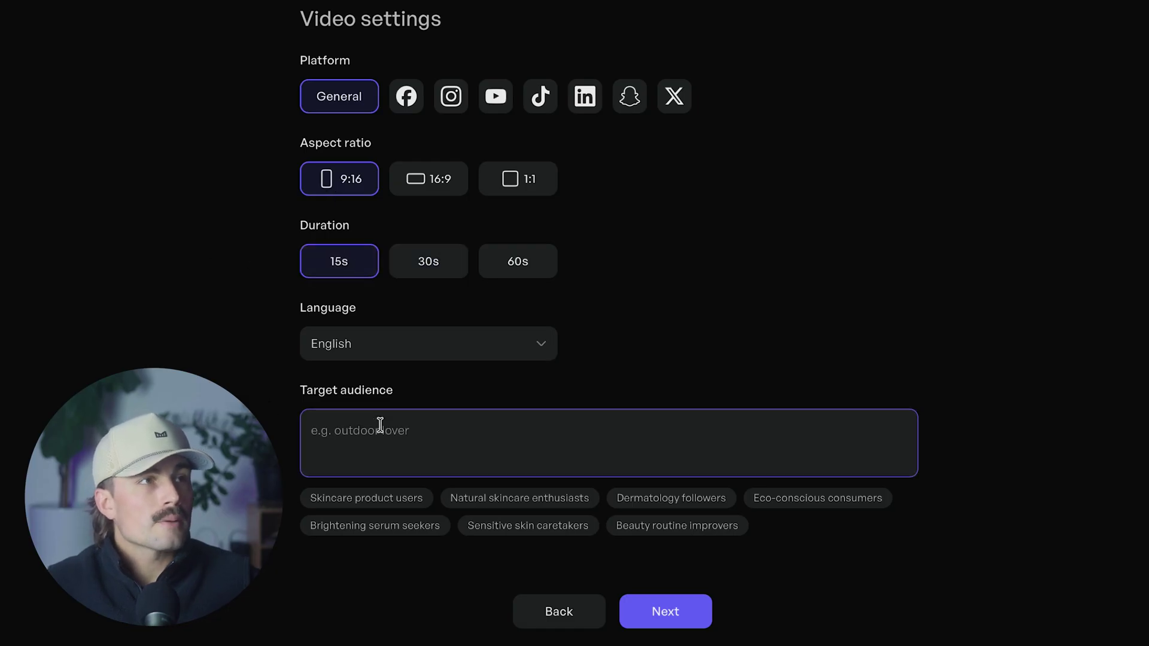
pyautogui.click(384, 500)
pyautogui.click(527, 525)
pyautogui.click(809, 500)
pyautogui.click(674, 616)
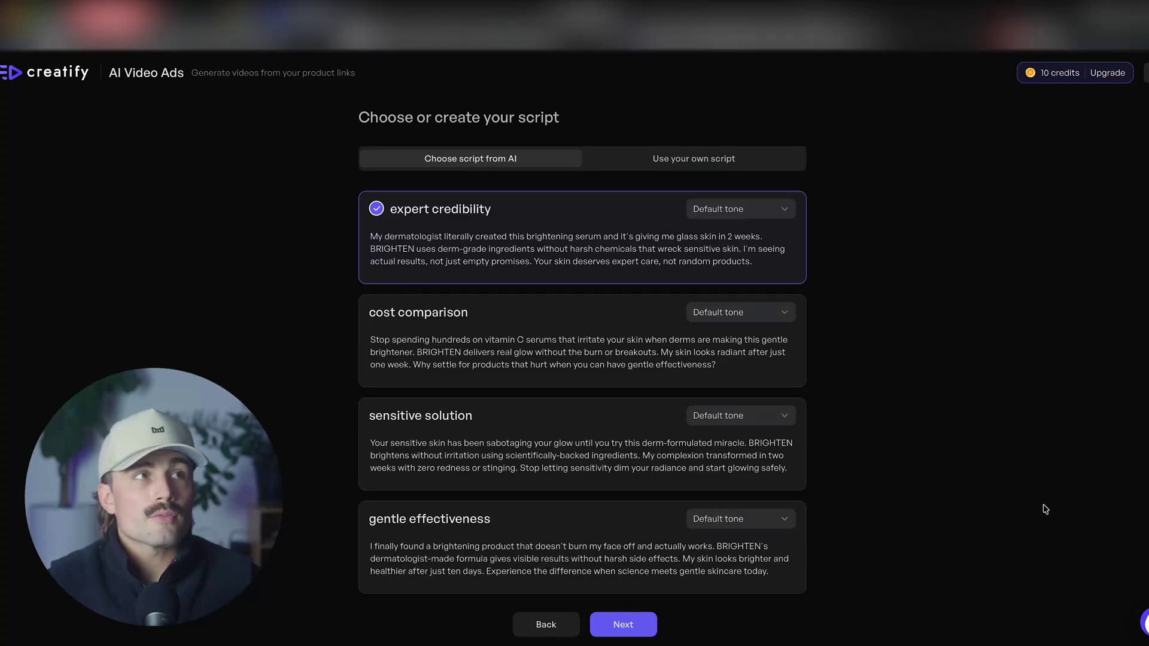
# Step: Choose the "sensitive solution" script, set its tone to Engaging and continue to the avatar selection
pyautogui.scroll(-1, 523, 323)
pyautogui.scroll(1, 281, 316)
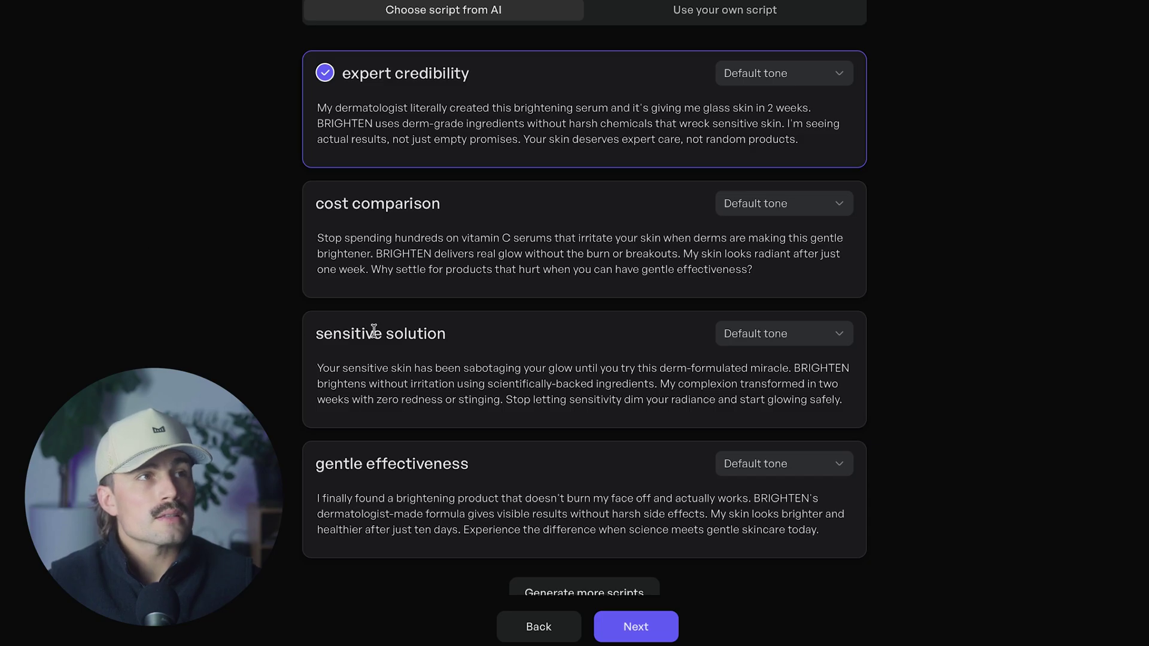
pyautogui.click(410, 360)
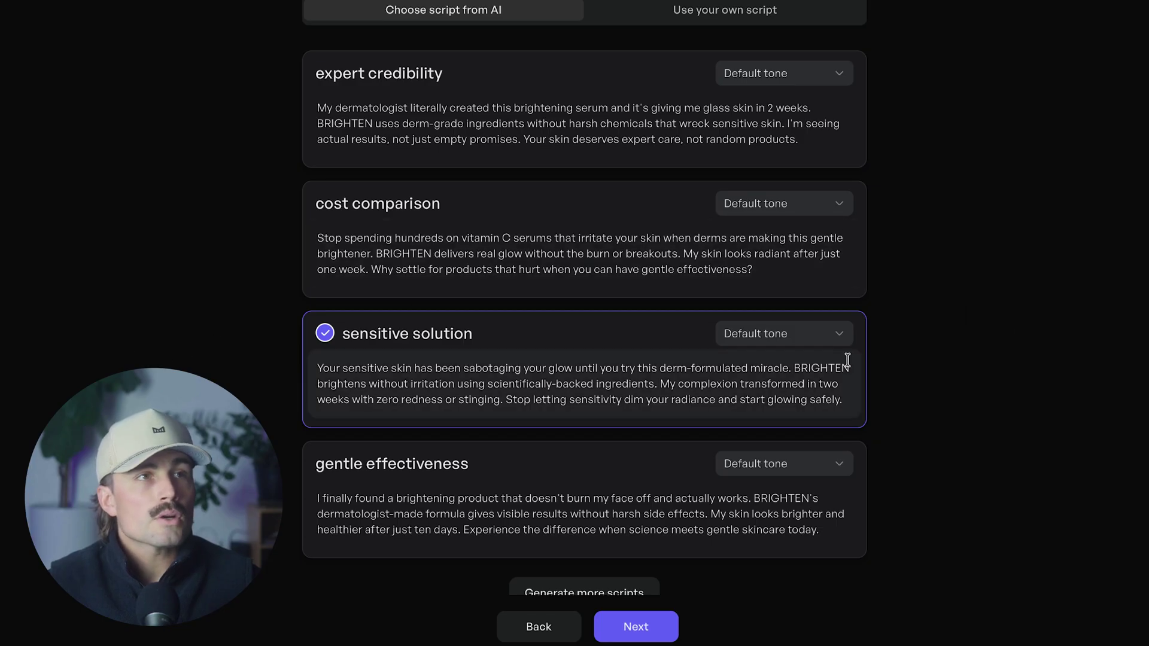
pyautogui.click(840, 333)
pyautogui.click(805, 382)
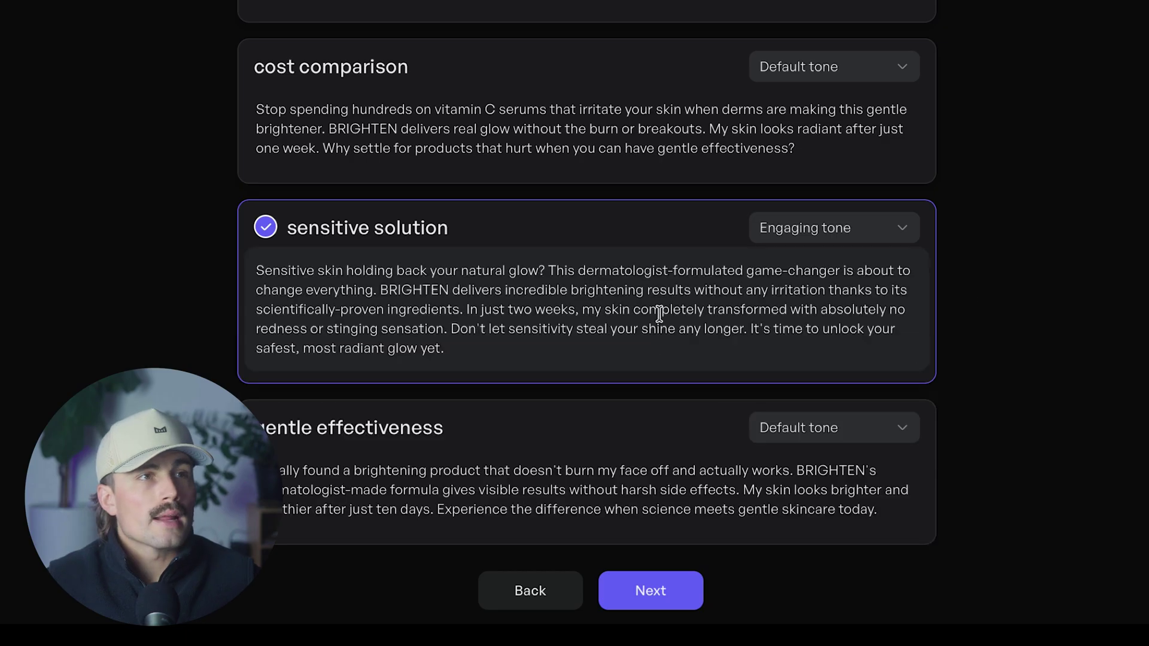
pyautogui.scroll(-1, 904, 538)
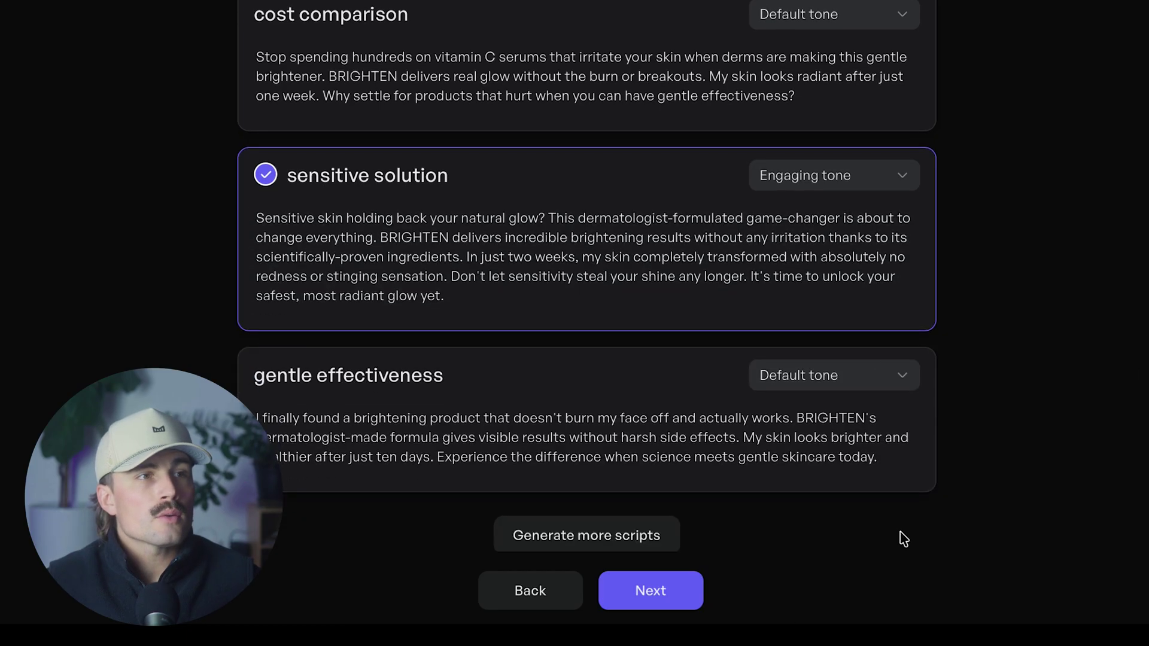
pyautogui.click(658, 605)
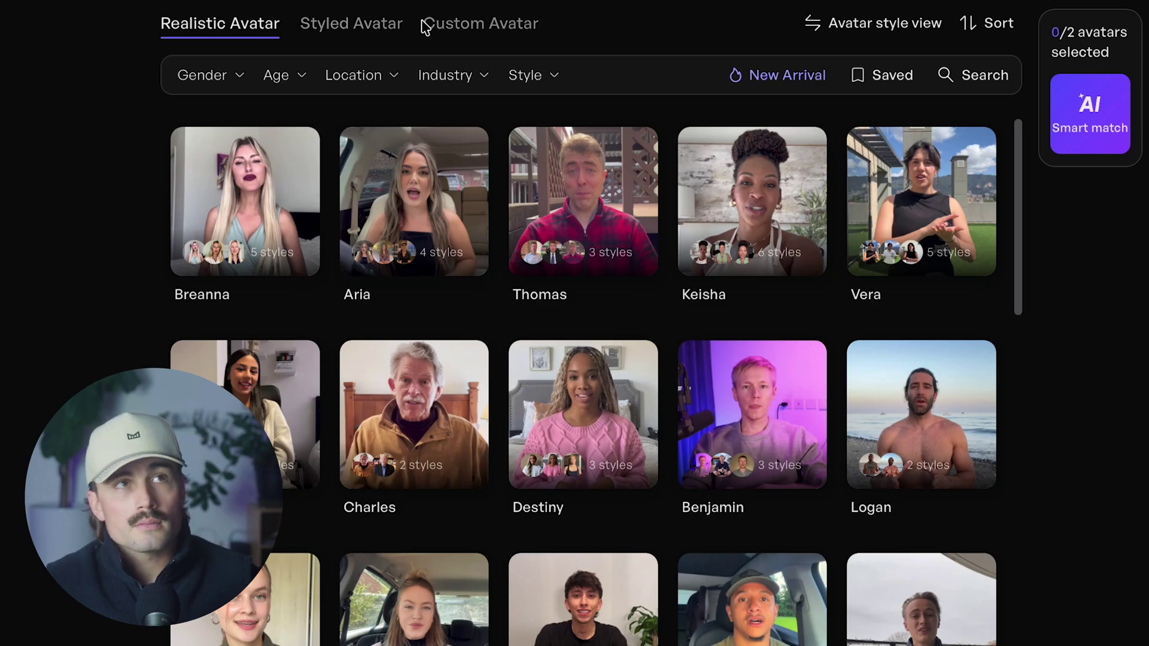
# Step: Browse the realistic avatars and select the "Keisha - indoor 2" style for the video
pyautogui.click(224, 77)
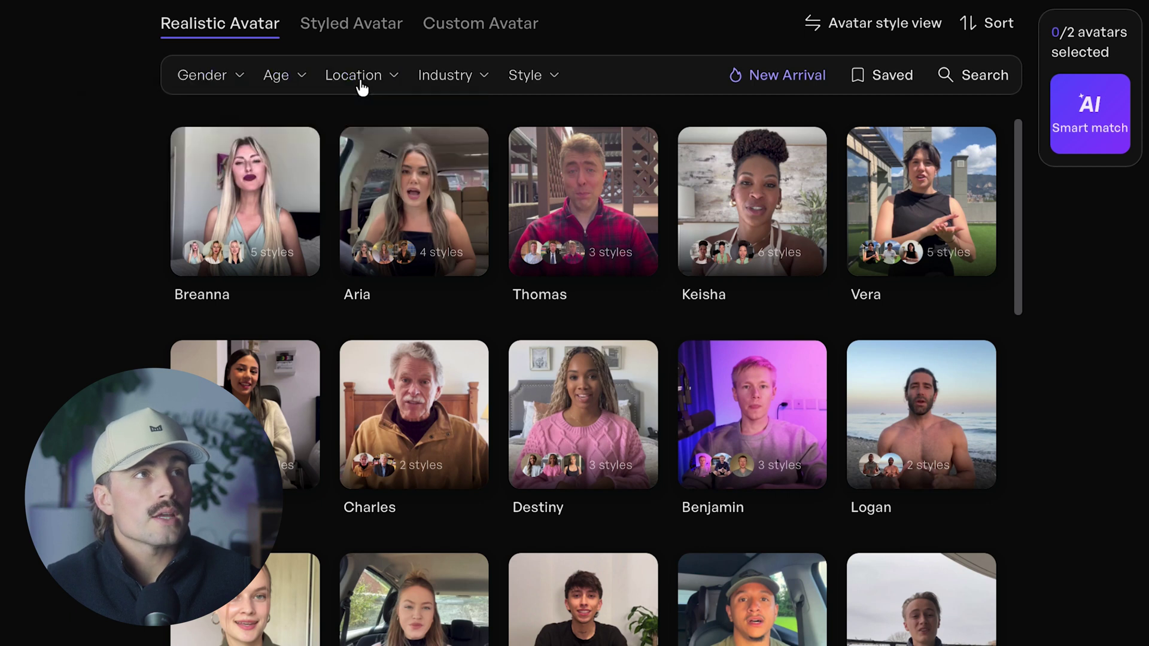
pyautogui.moveTo(531, 79)
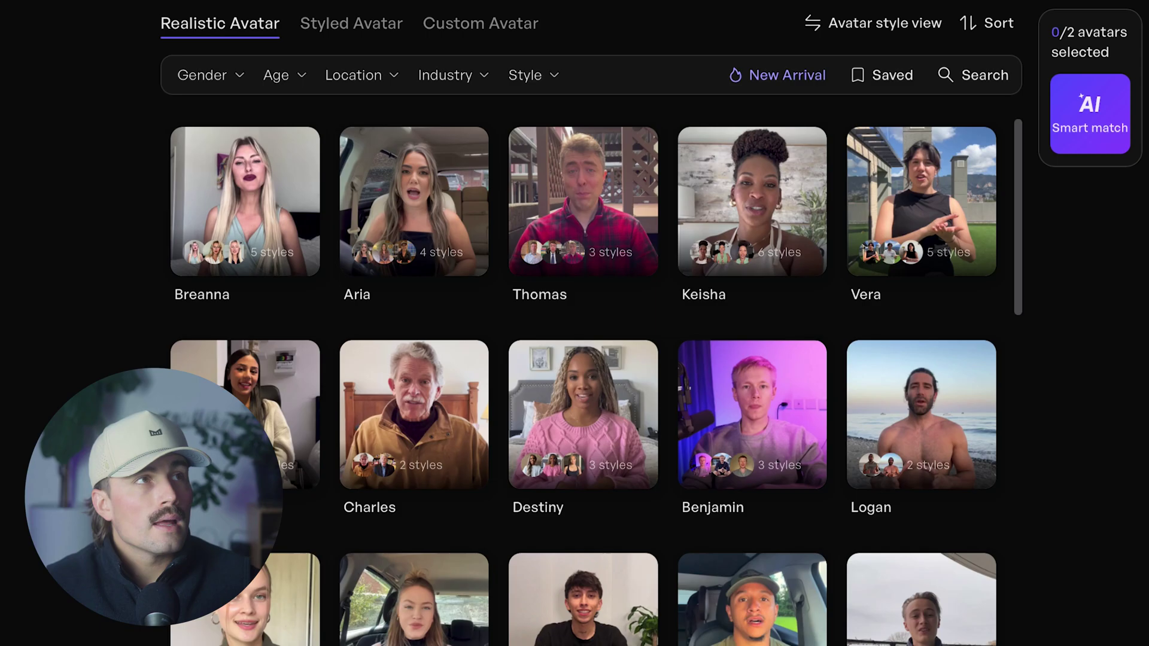
pyautogui.scroll(-2, 359, 243)
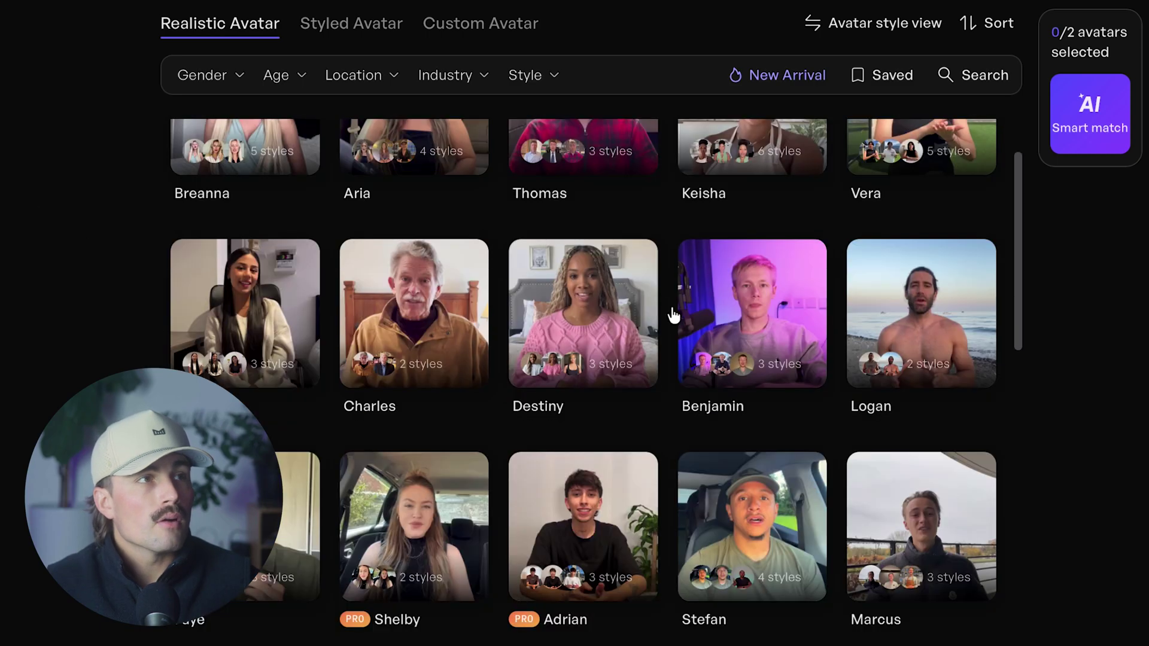
pyautogui.scroll(2, 675, 312)
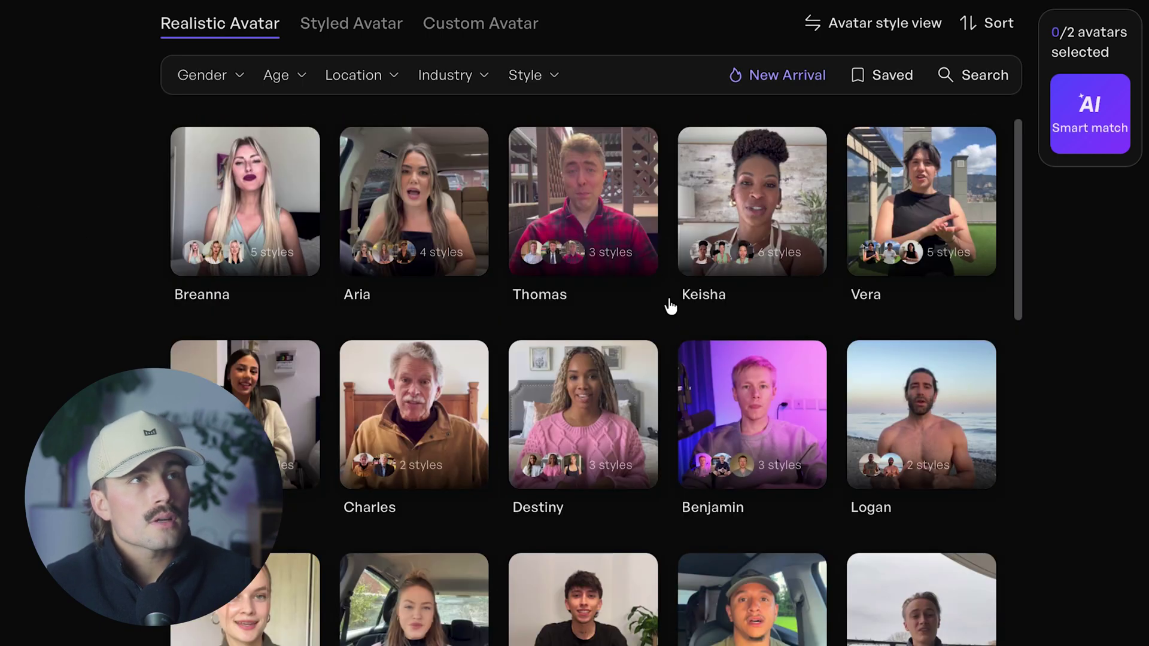
pyautogui.click(791, 224)
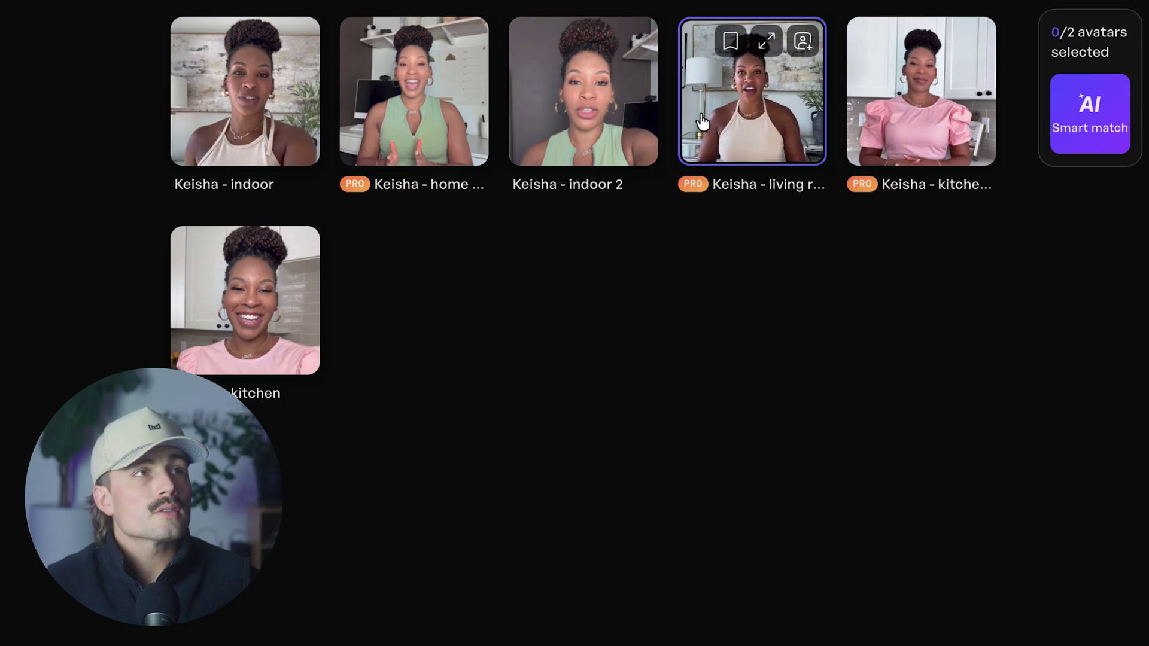
pyautogui.click(610, 118)
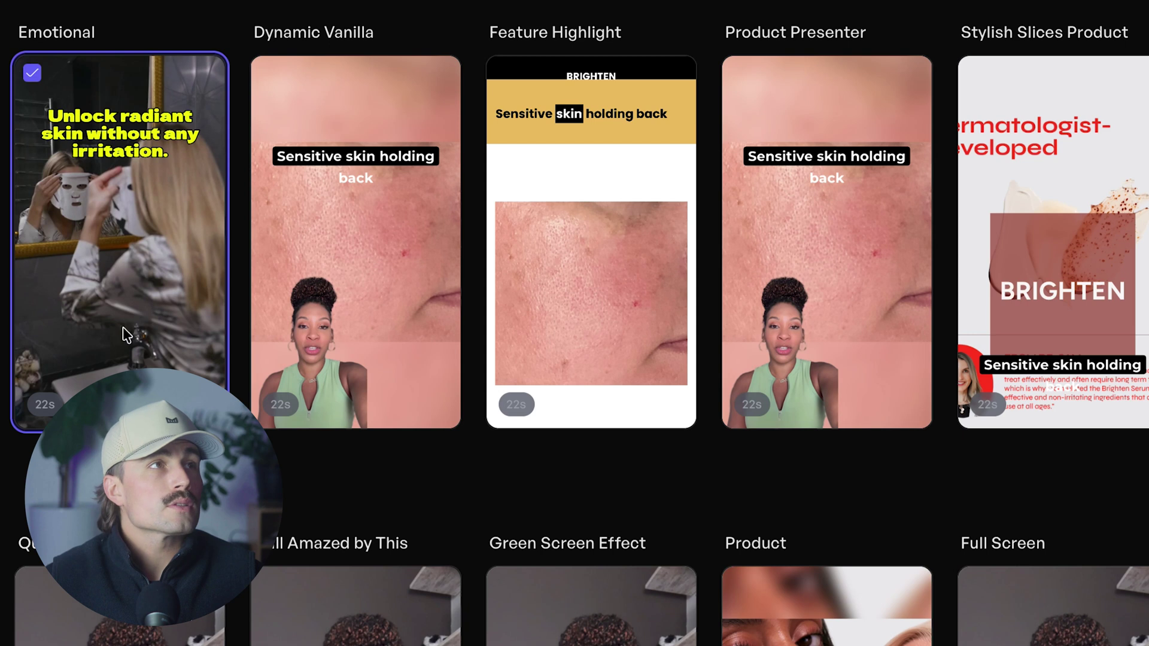
# Step: Render the Emotional video variation using the Standard Model
pyautogui.moveTo(274, 91)
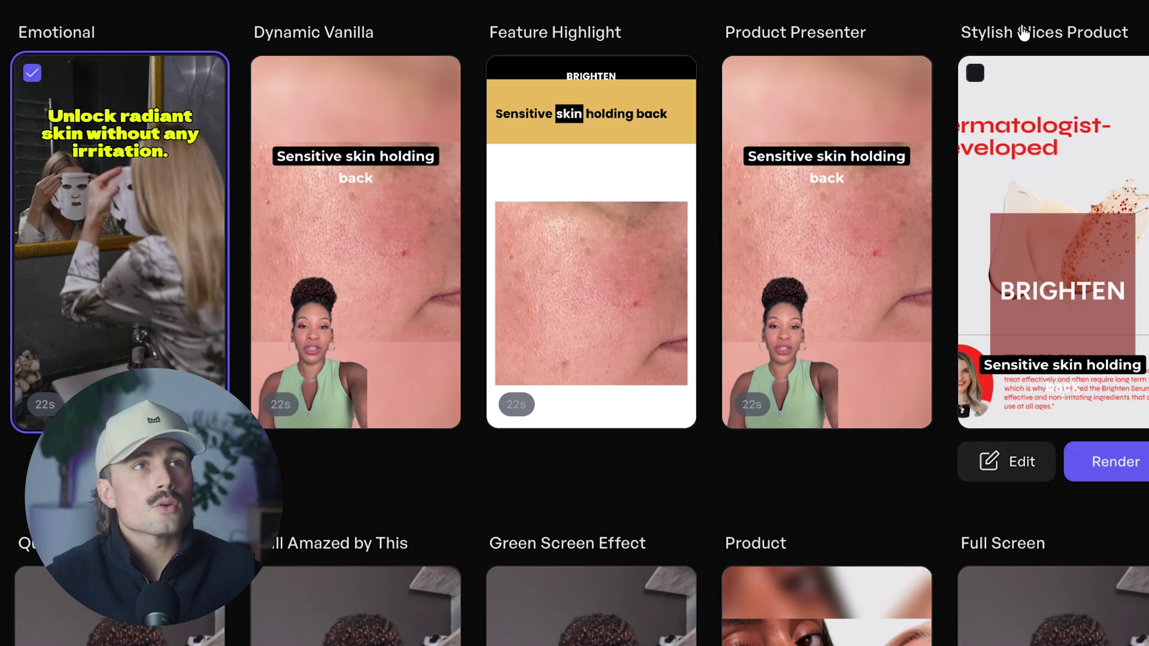
pyautogui.moveTo(128, 268)
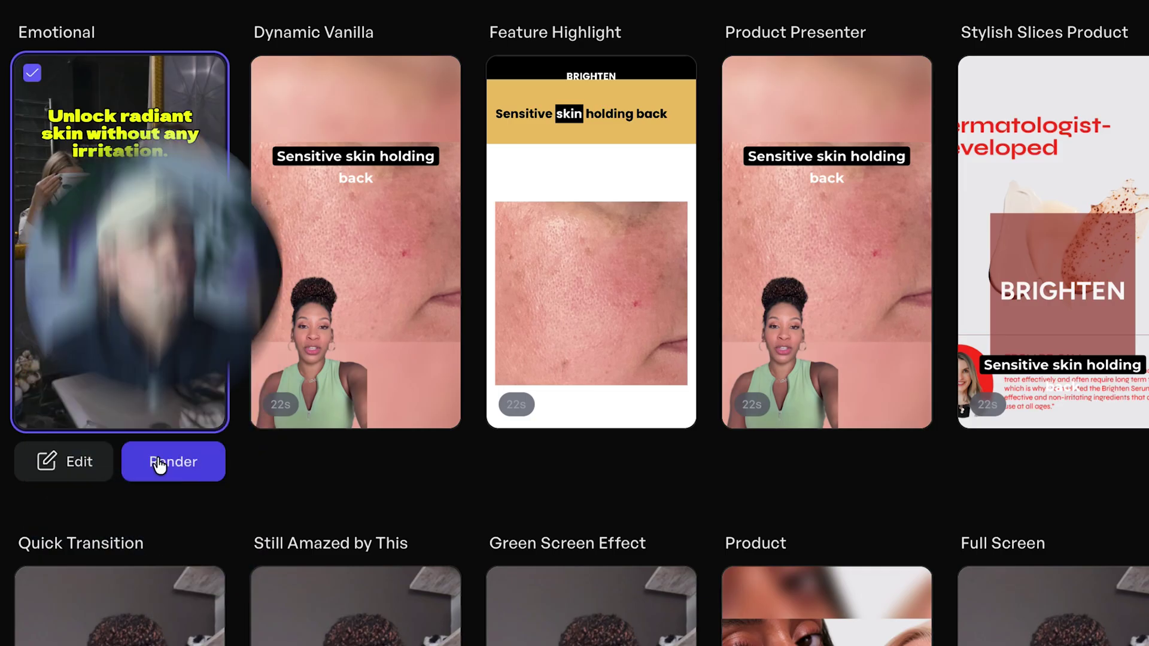
pyautogui.click(153, 464)
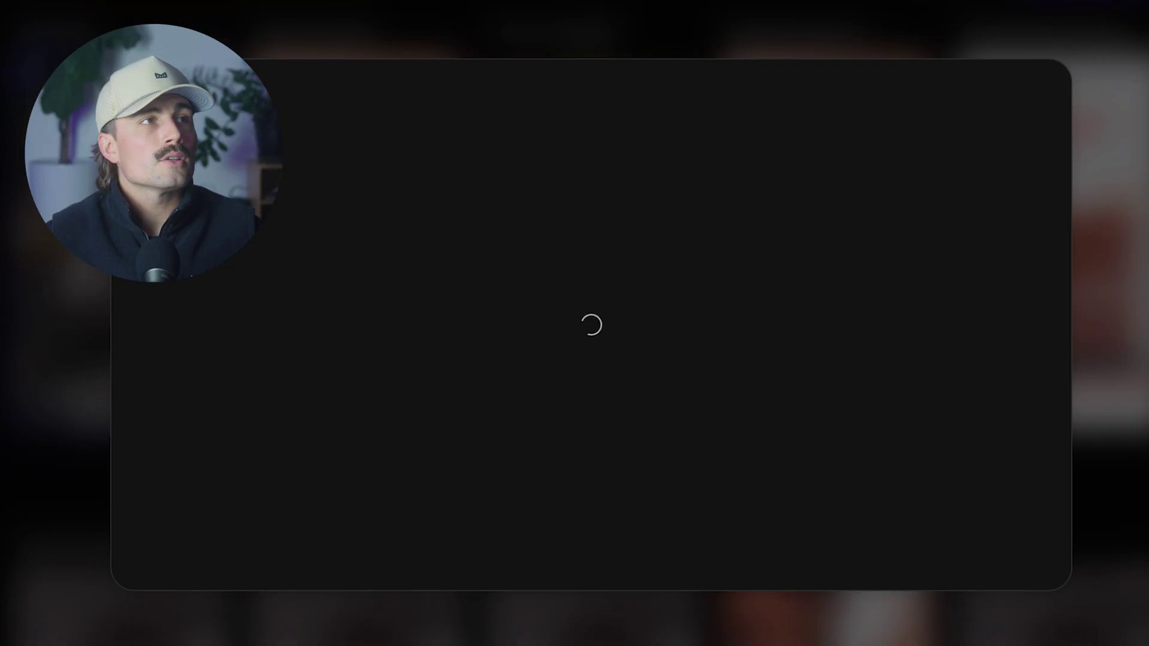
pyautogui.click(833, 276)
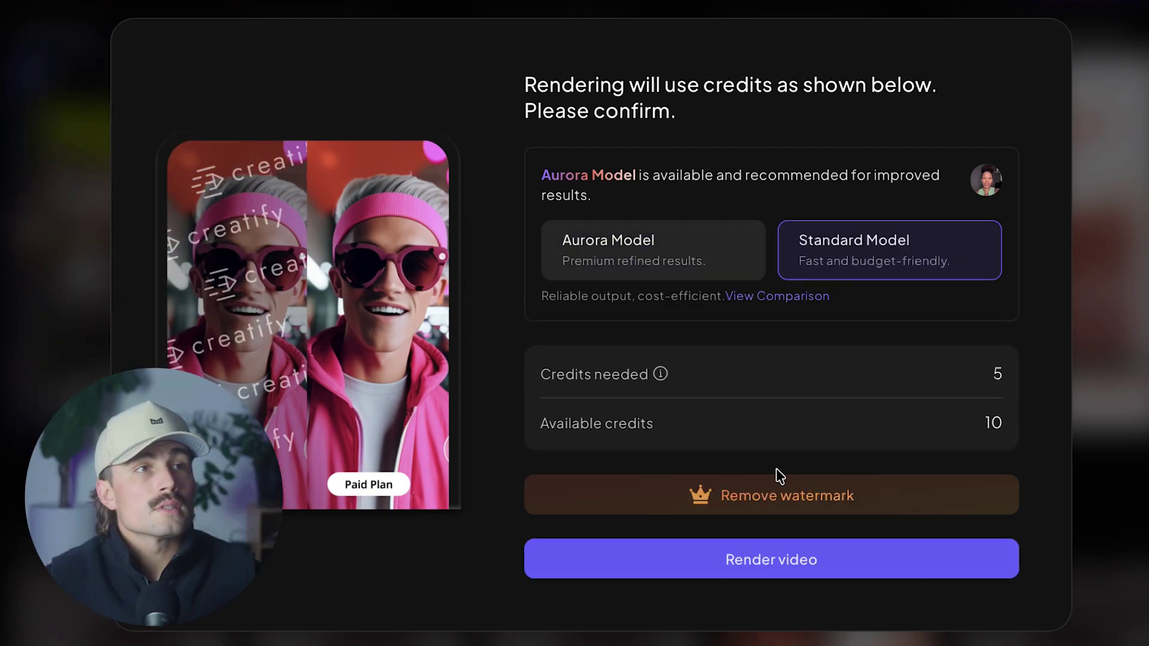
pyautogui.click(771, 569)
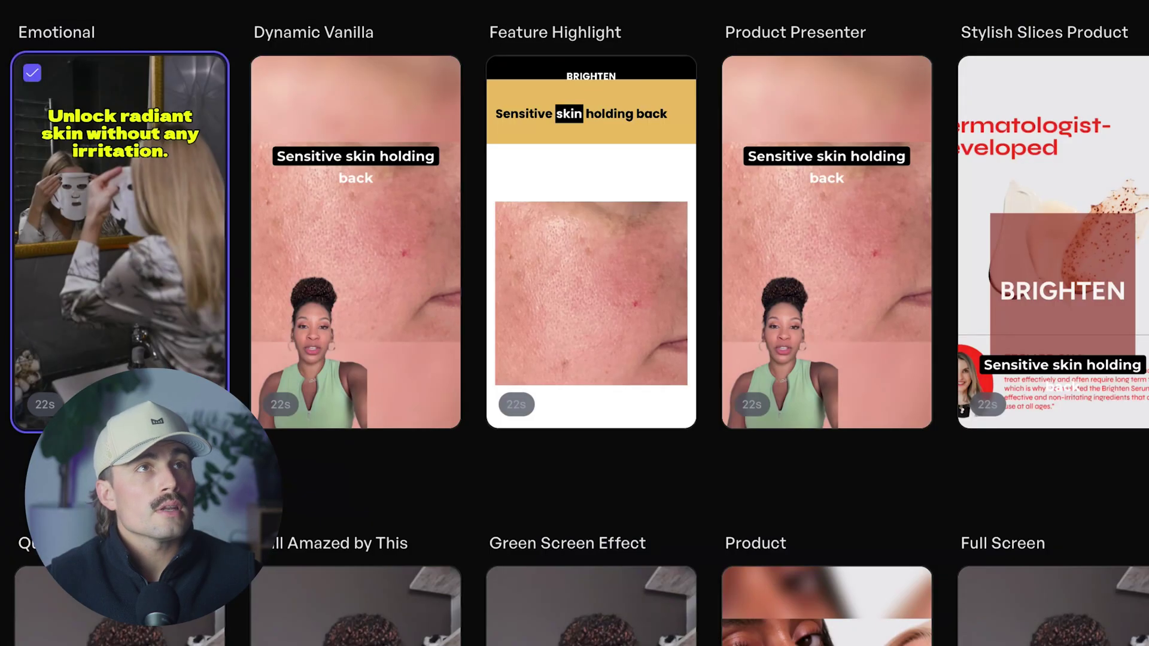